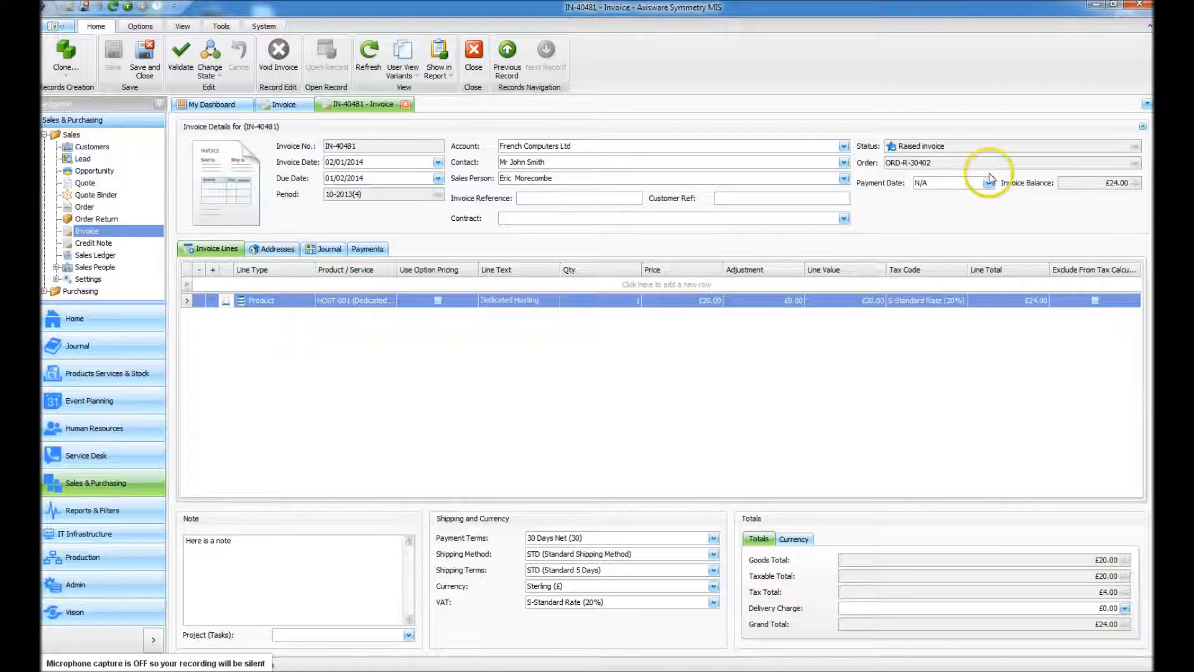
Set the invoice's payment date to 23/01/2014.
{"action": "left_click", "coordinate": [988, 183]}
{"action": "left_click", "coordinate": [980, 321]}
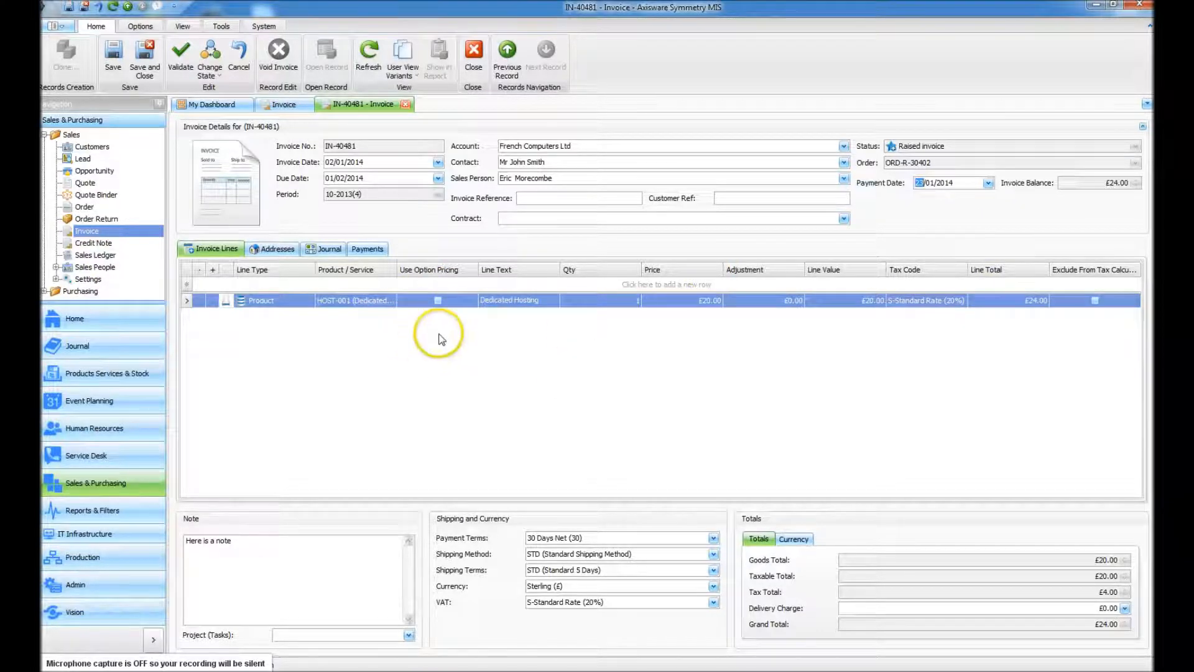
{"action": "left_click", "coordinate": [362, 300]}
{"action": "left_click", "coordinate": [305, 318]}
Enter the postcode in the invoice address.
{"action": "left_click", "coordinate": [274, 249]}
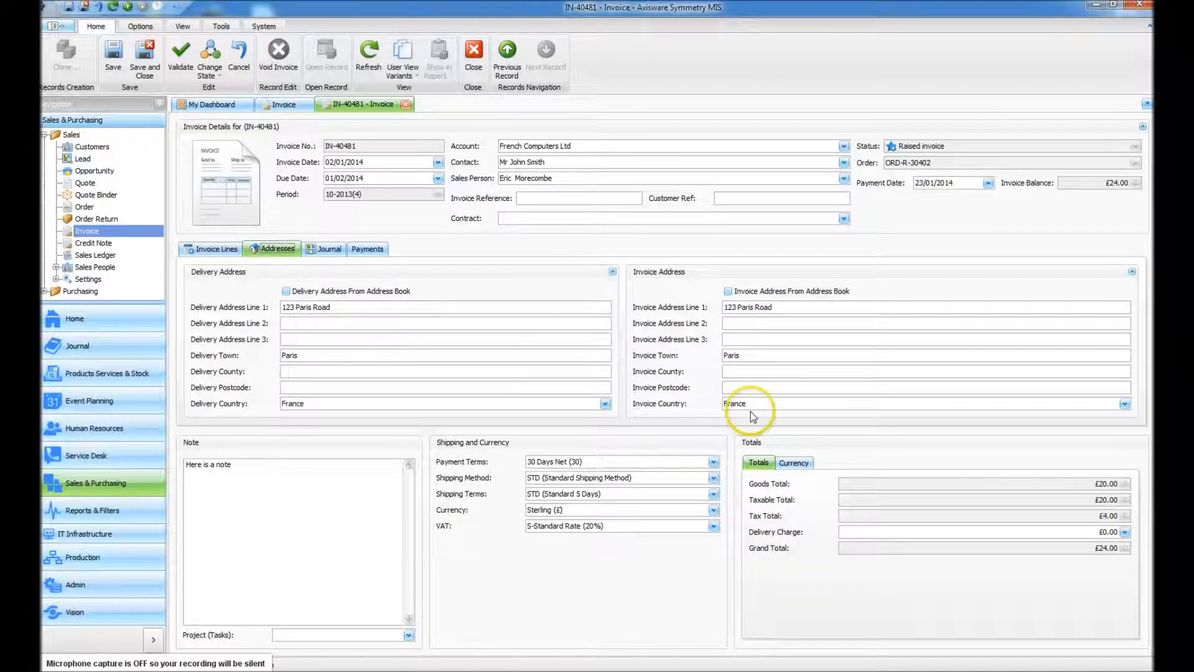
{"action": "left_click", "coordinate": [753, 387]}
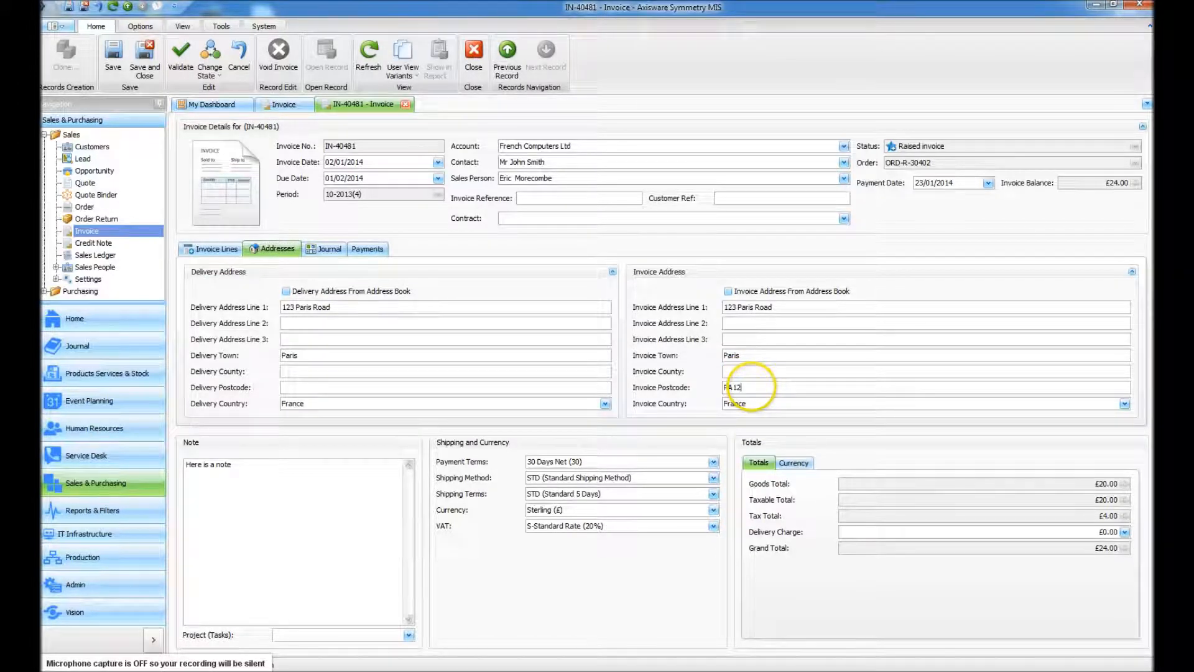
{"action": "type", "text": "55"}
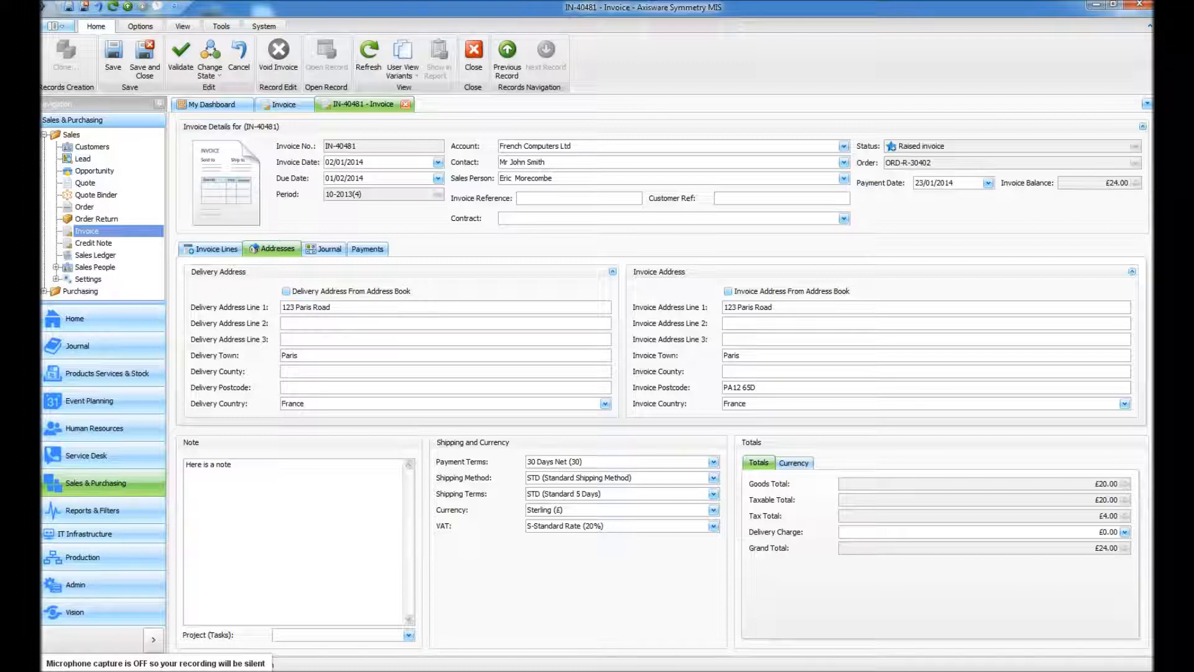
Examine the invoice's journal and payments, including the existing payments available for linking, without linking one.
{"action": "left_click", "coordinate": [325, 249]}
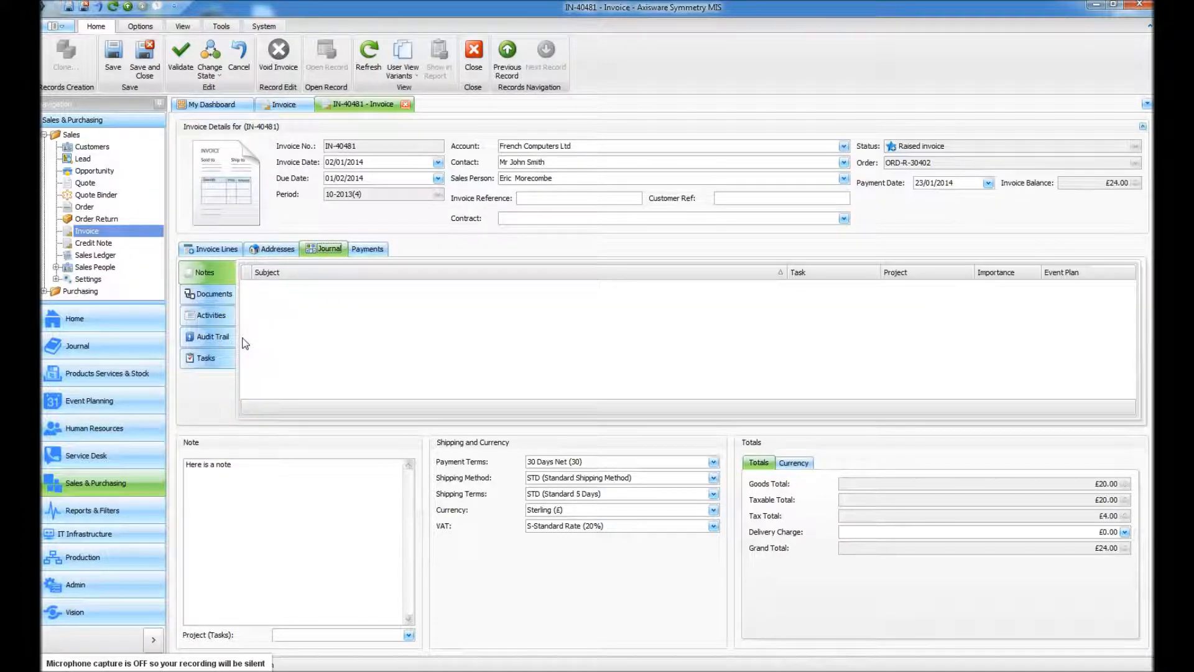
{"action": "left_click", "coordinate": [368, 249]}
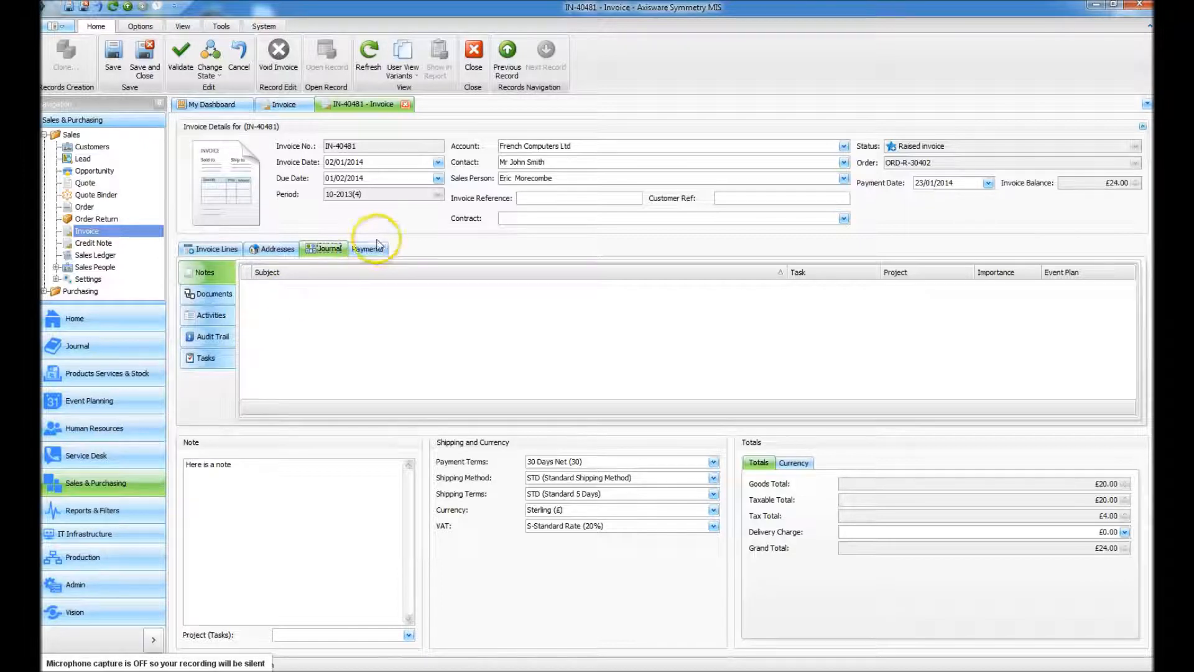
{"action": "right_click", "coordinate": [414, 324]}
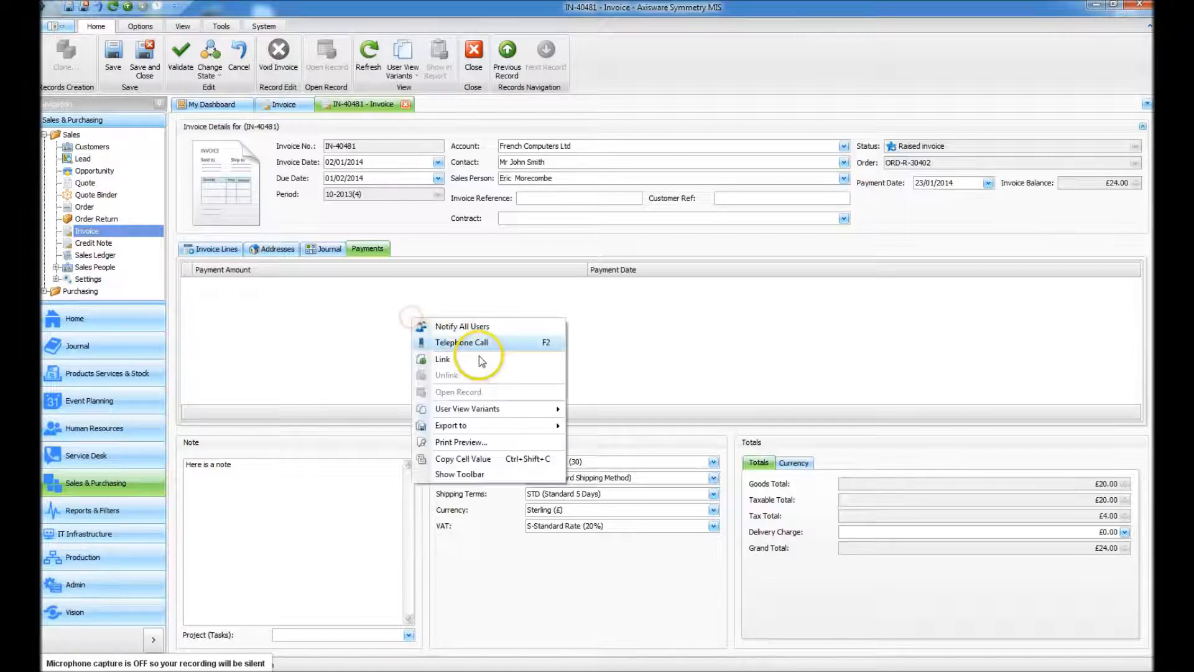
{"action": "left_click", "coordinate": [460, 355]}
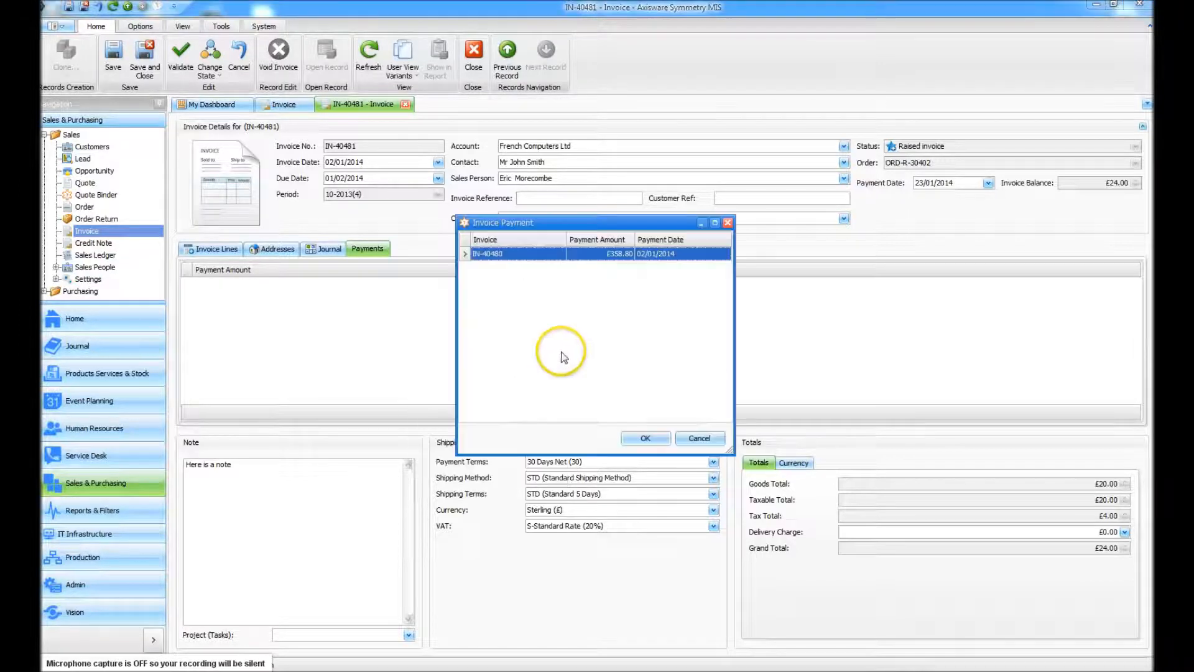
{"action": "left_click", "coordinate": [728, 222]}
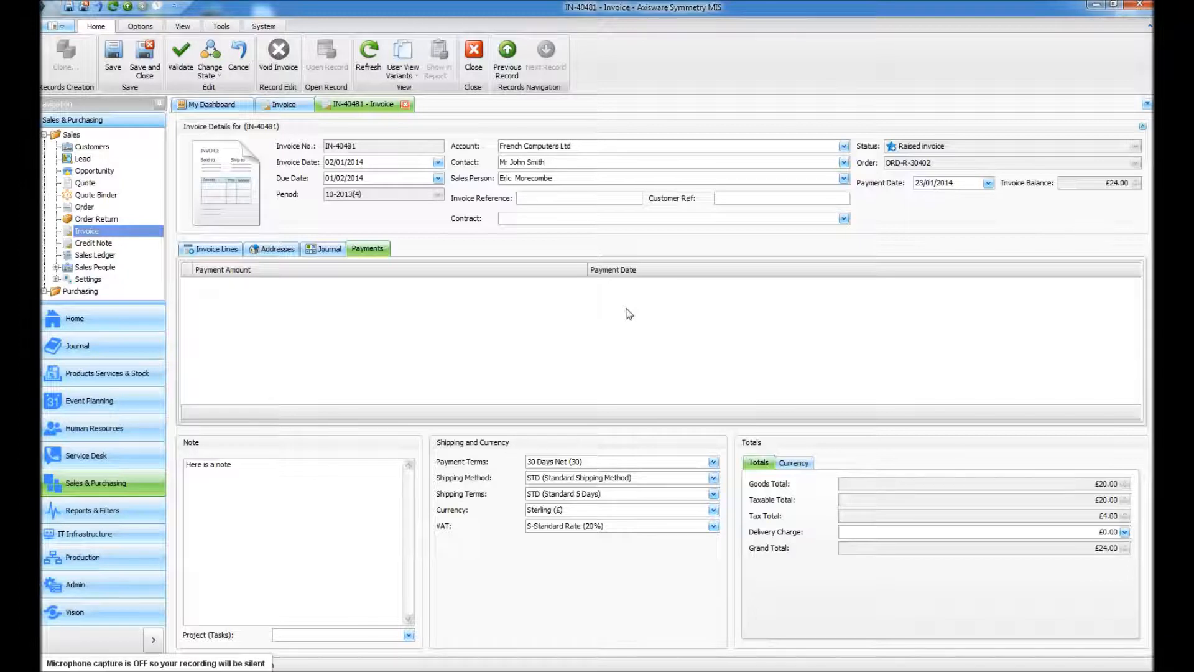
Check the invoice's note and look up the projects available for assignment.
{"action": "left_click", "coordinate": [287, 523]}
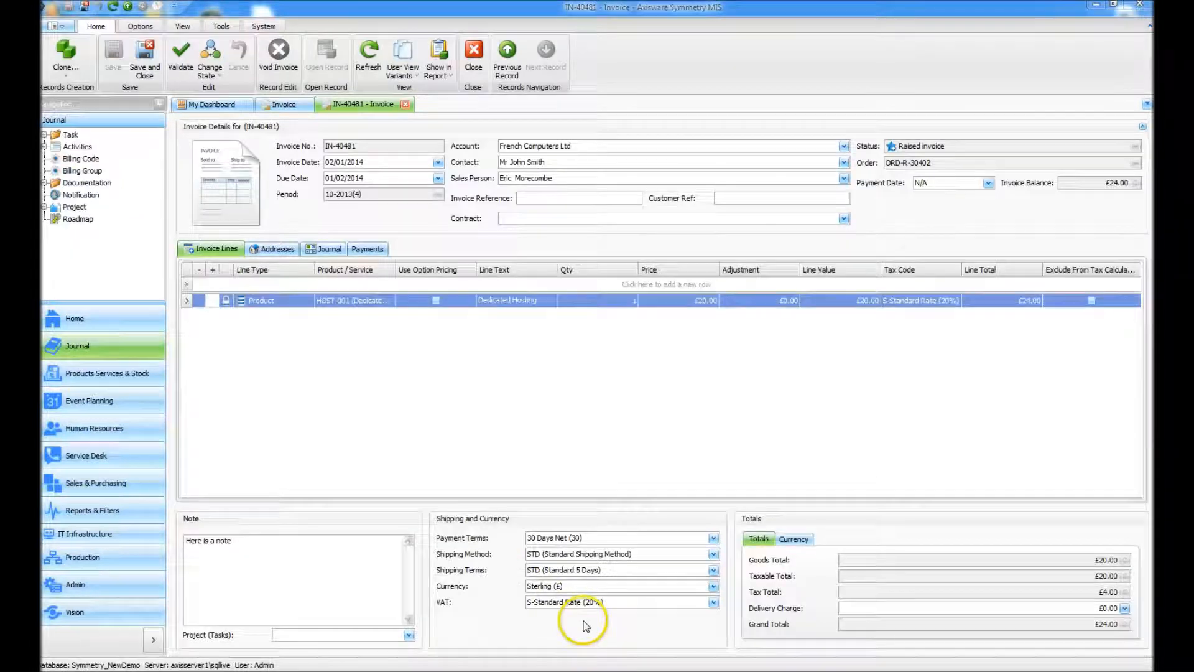
{"action": "left_click", "coordinate": [364, 542]}
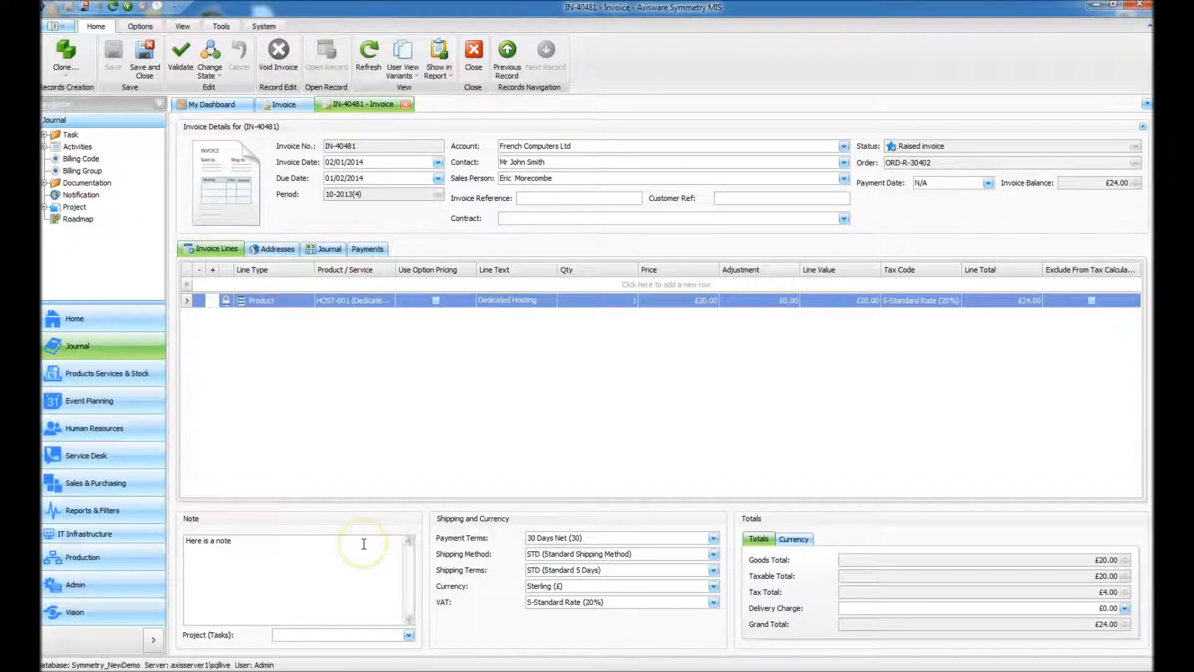
{"action": "left_click", "coordinate": [408, 635]}
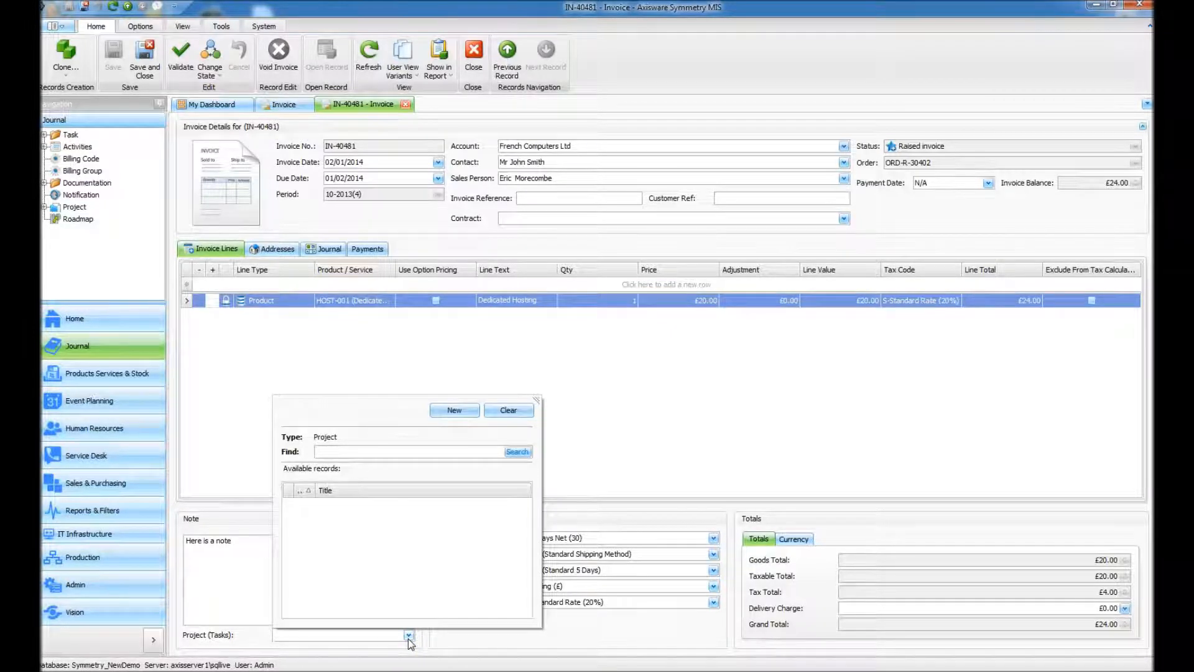
{"action": "left_click", "coordinate": [661, 637]}
Review the invoice's payment terms, shipping method, shipping terms, currency and VAT options, and inspect its delivery charge and totals.
{"action": "left_click", "coordinate": [714, 539]}
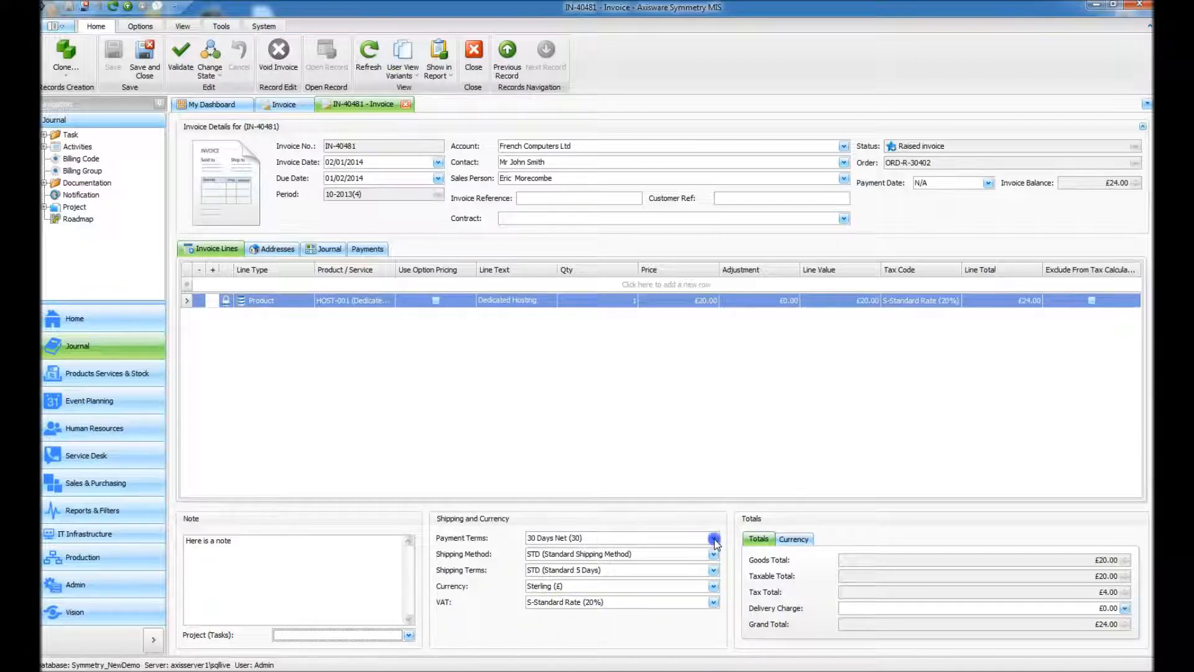
{"action": "left_click", "coordinate": [714, 540]}
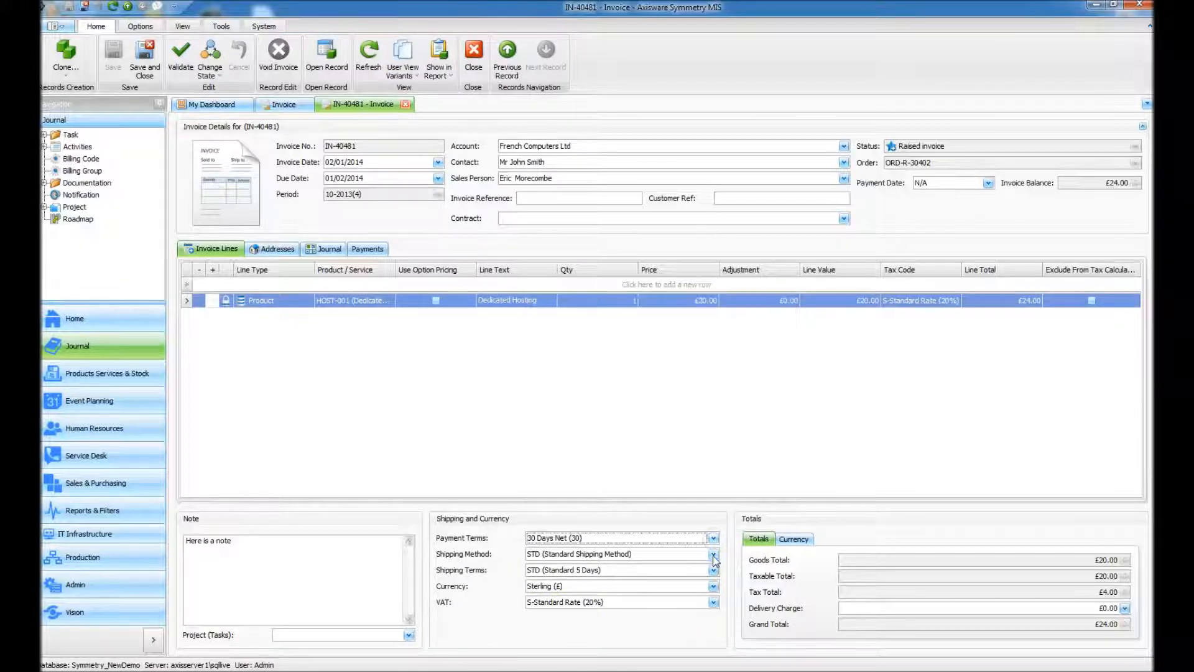
{"action": "left_click", "coordinate": [715, 556]}
{"action": "left_click", "coordinate": [714, 556]}
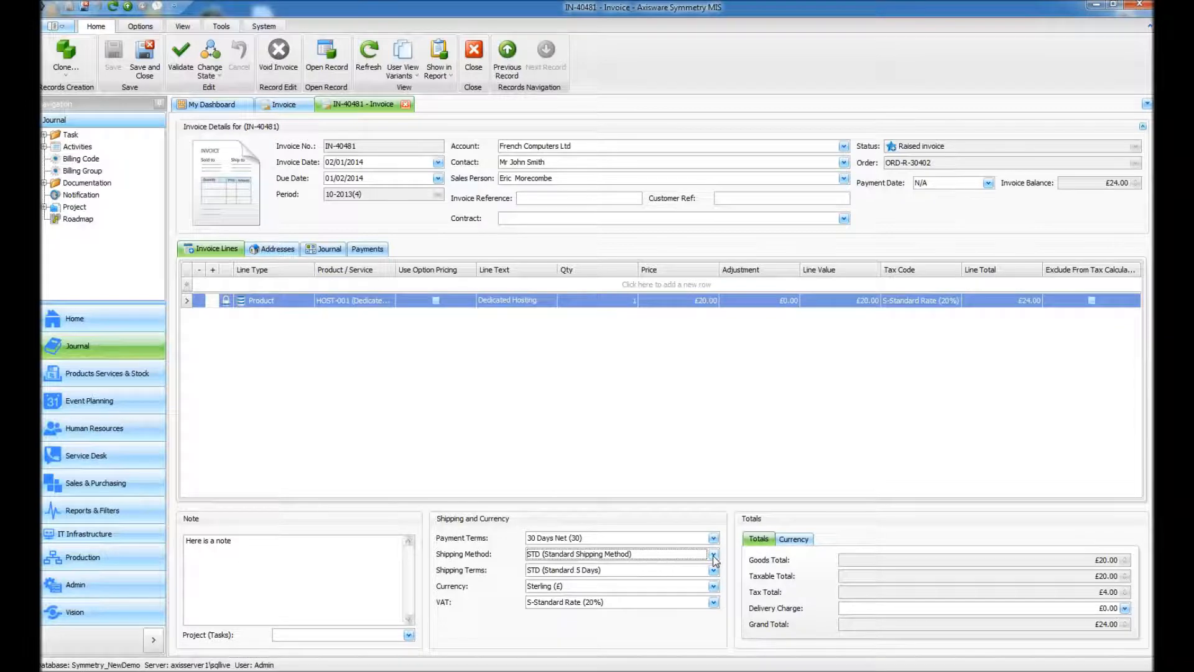
{"action": "left_click", "coordinate": [714, 571]}
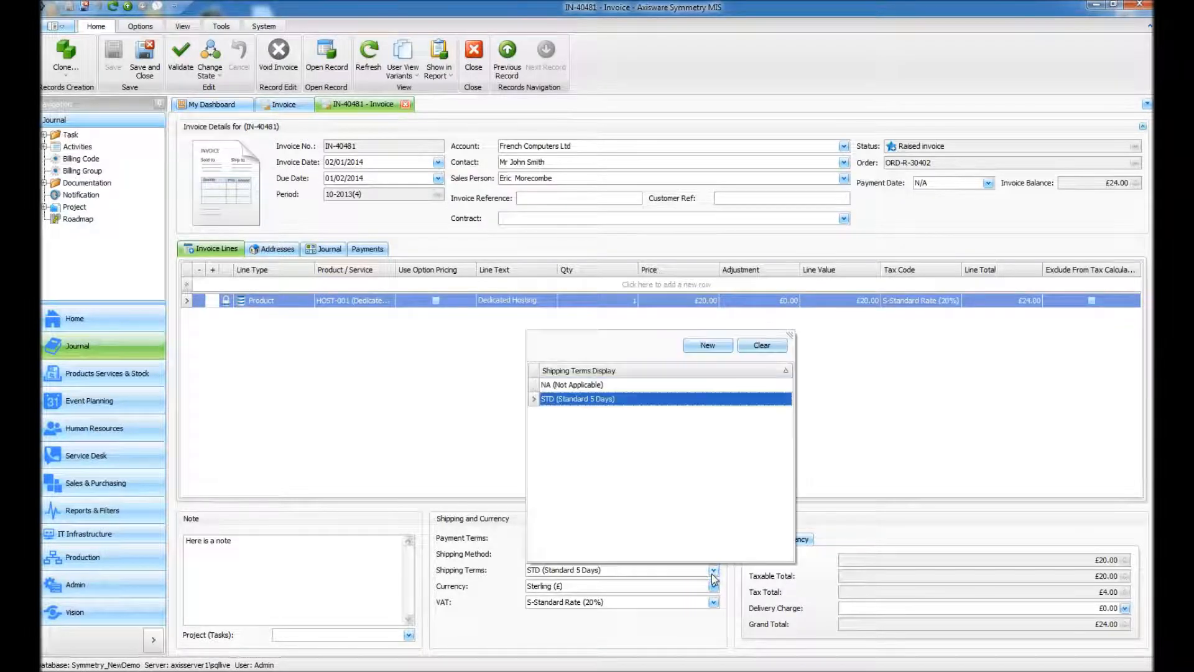
{"action": "left_click", "coordinate": [714, 573]}
{"action": "left_click", "coordinate": [714, 587]}
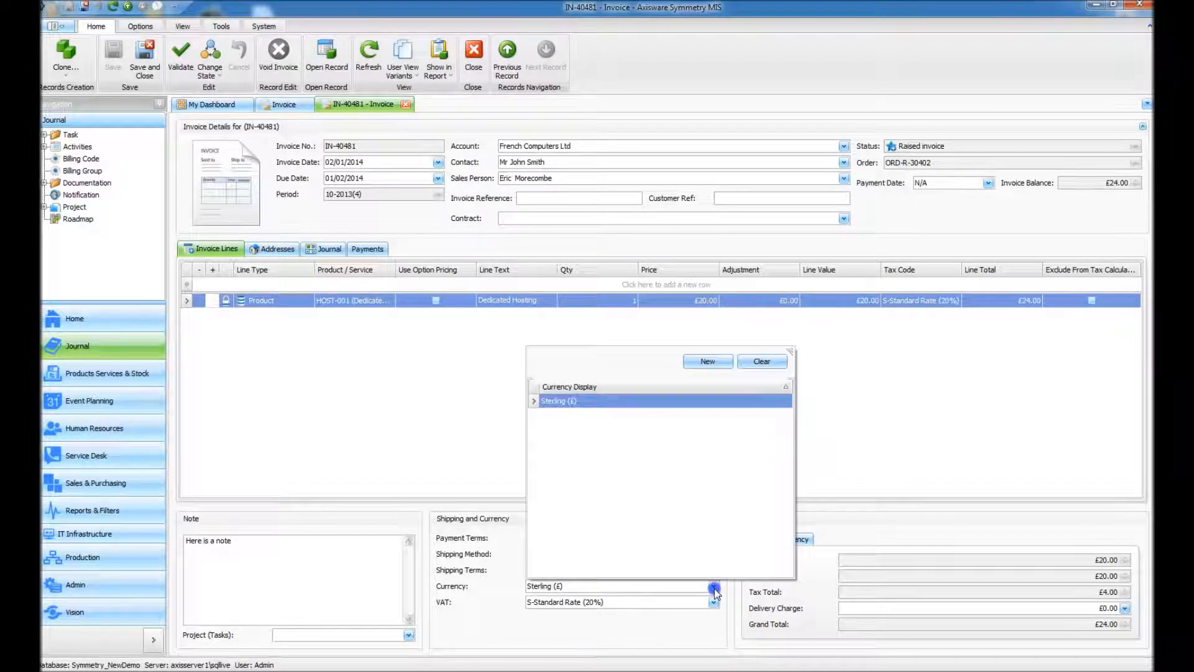
{"action": "left_click", "coordinate": [714, 587]}
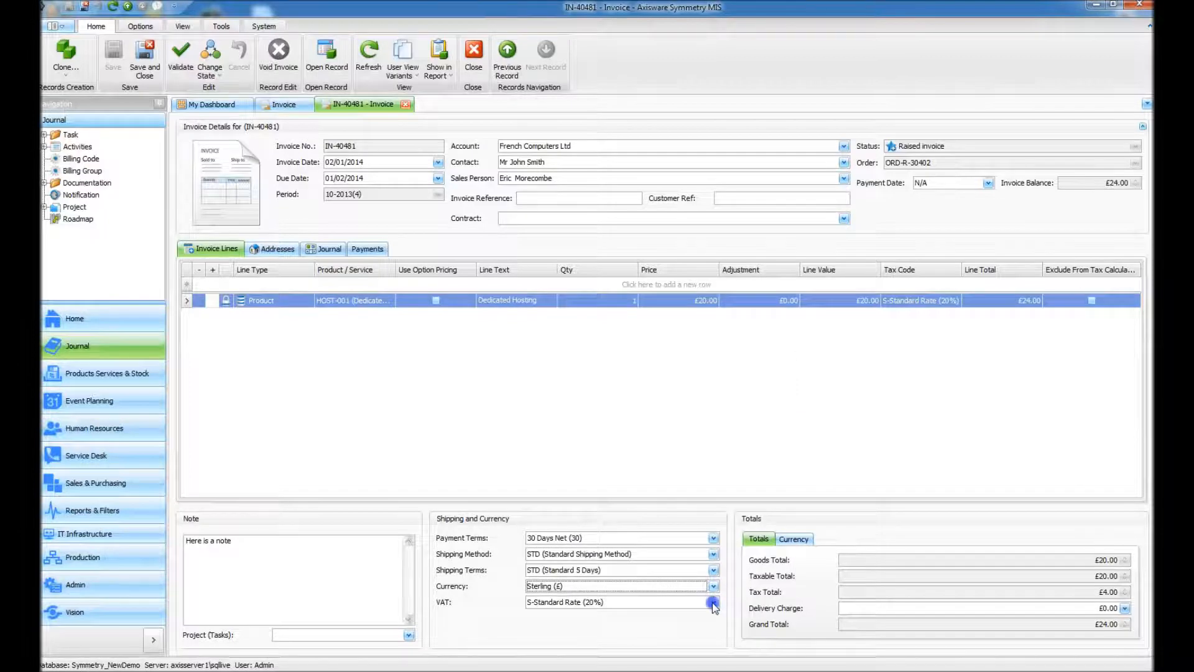
{"action": "left_click", "coordinate": [712, 603]}
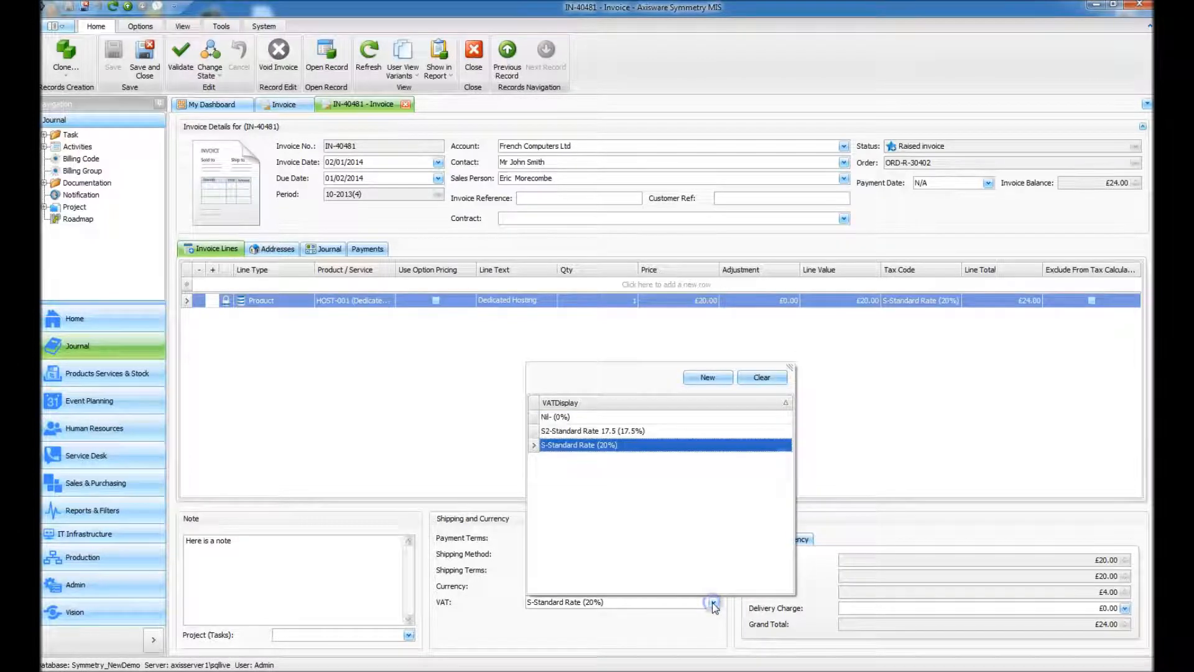
{"action": "left_click", "coordinate": [717, 647]}
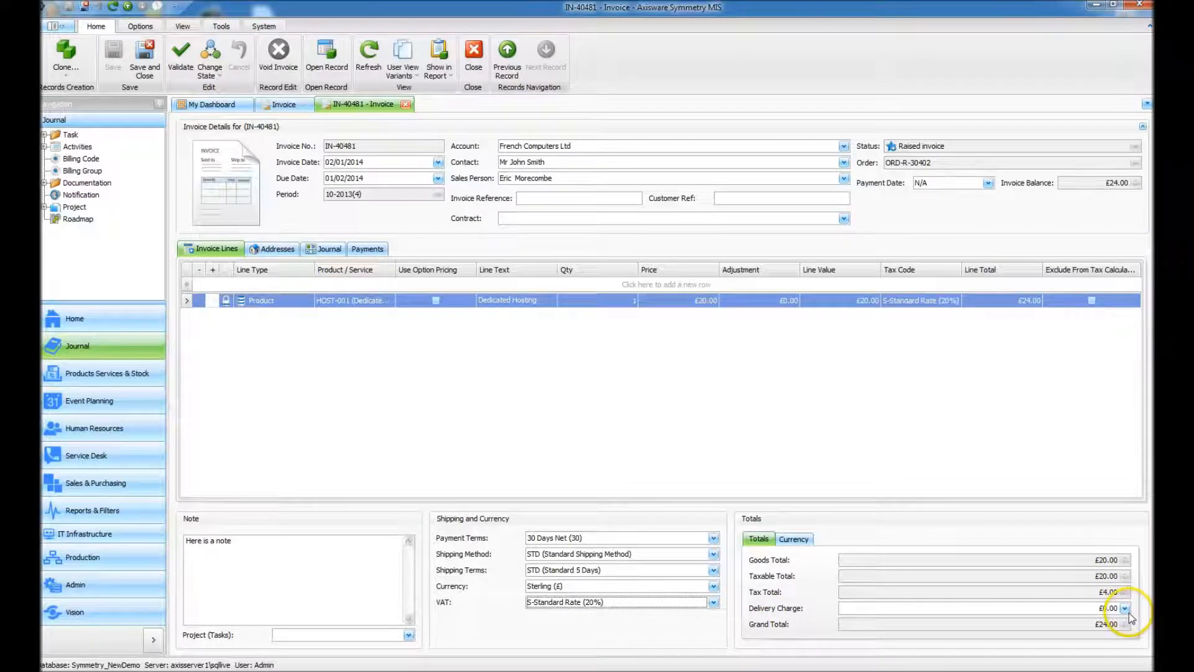
{"action": "left_click", "coordinate": [1106, 608]}
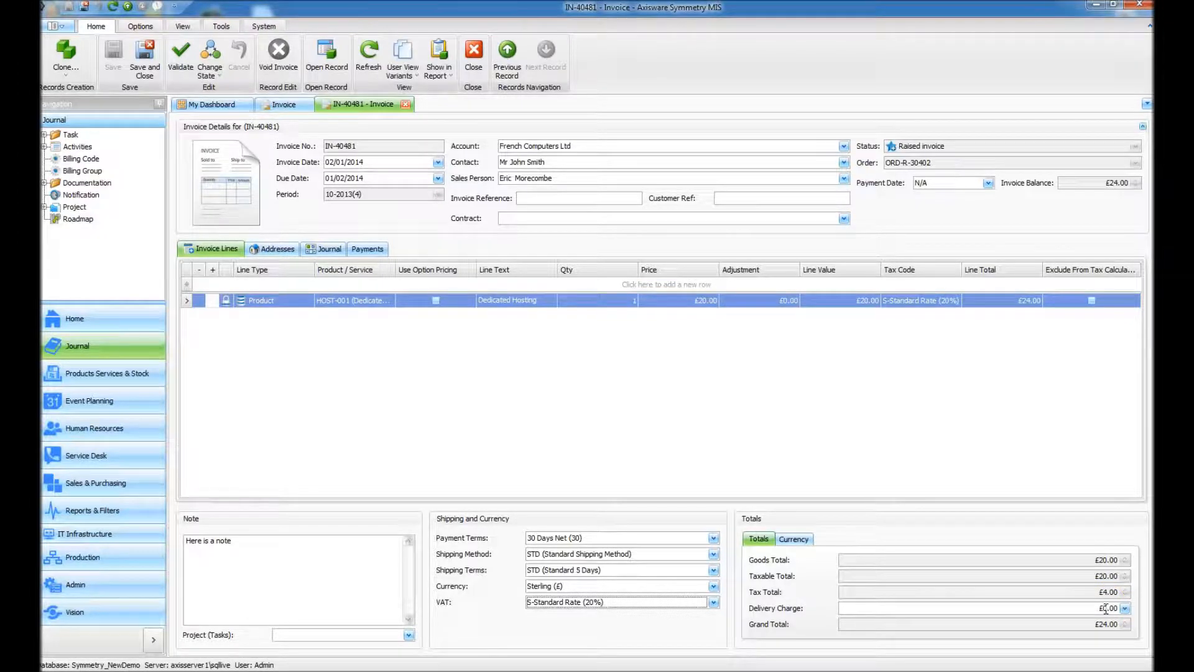
{"action": "left_click", "coordinate": [1100, 608]}
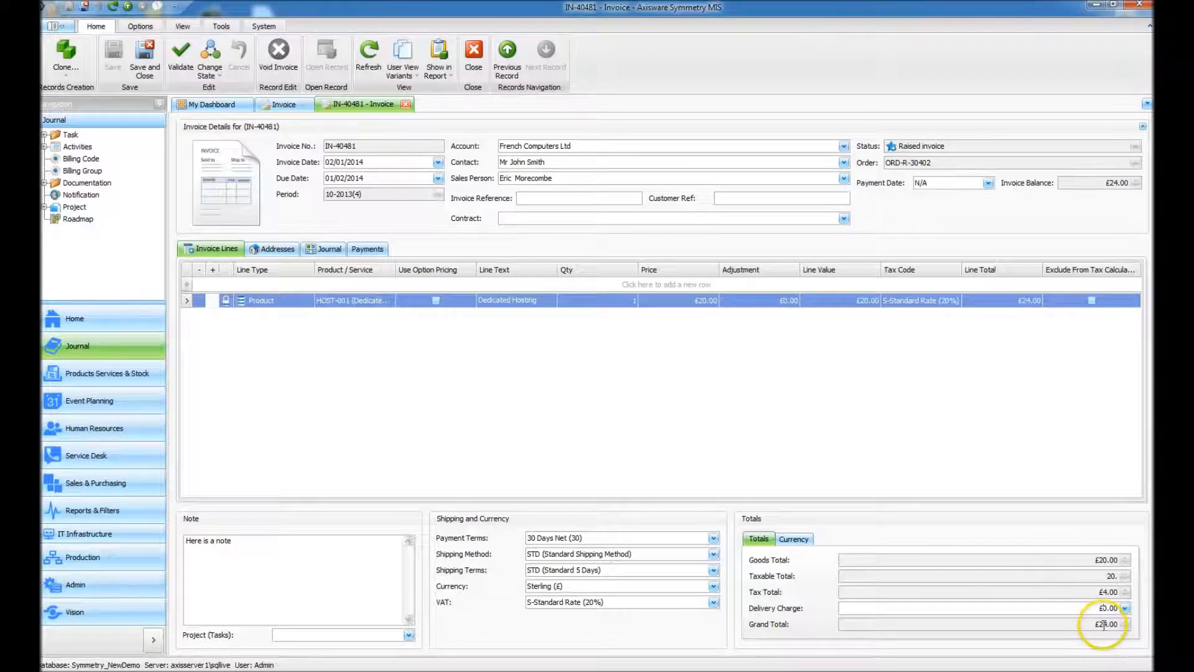
Change the invoice's status from raised to sent.
{"action": "left_click", "coordinate": [218, 75]}
{"action": "mouse_move", "coordinate": [235, 90]}
{"action": "left_click", "coordinate": [290, 92]}
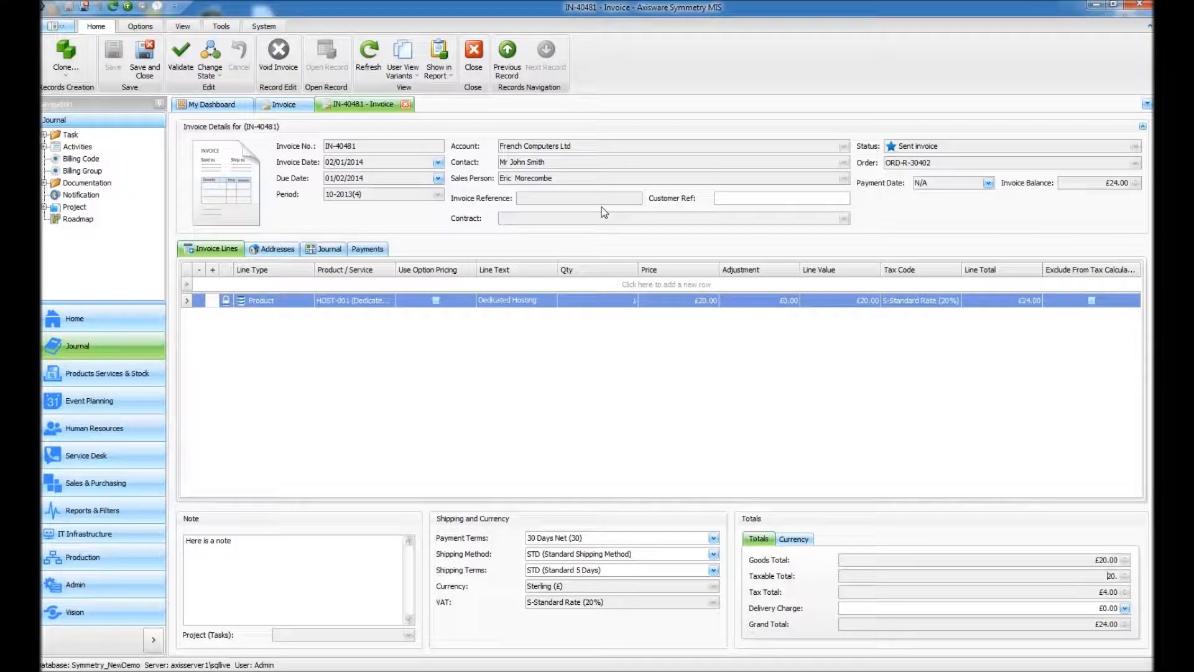
Change the invoice's status to PartPaid with a gross value paid of 14.
{"action": "left_click", "coordinate": [212, 74]}
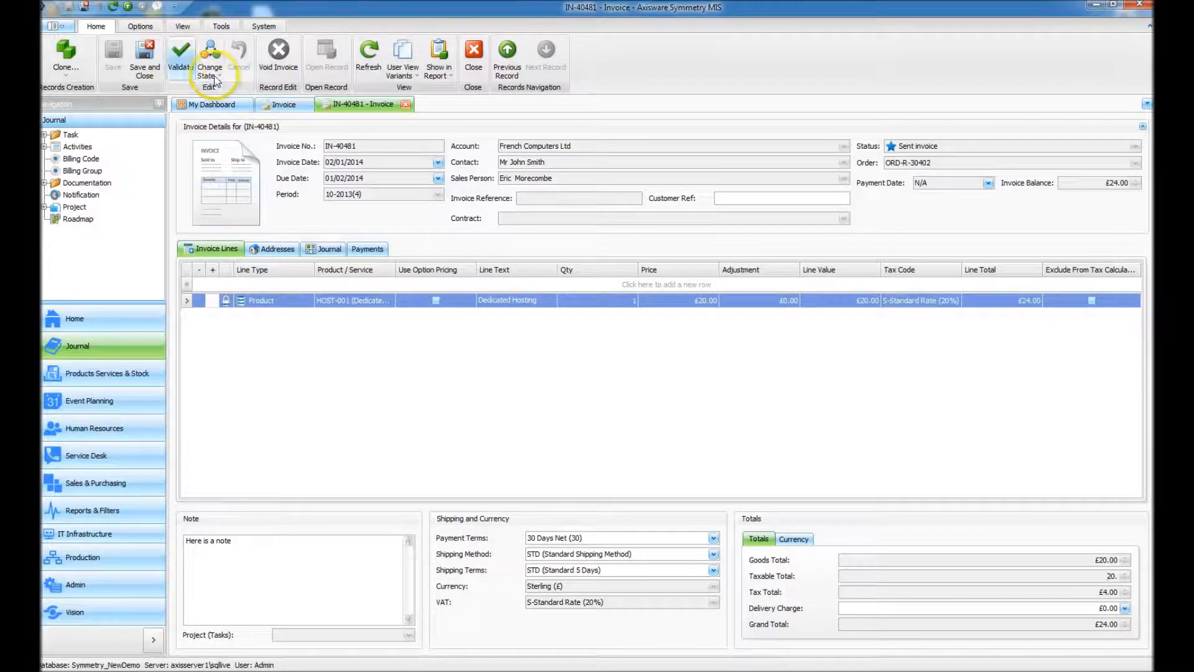
{"action": "mouse_move", "coordinate": [229, 90]}
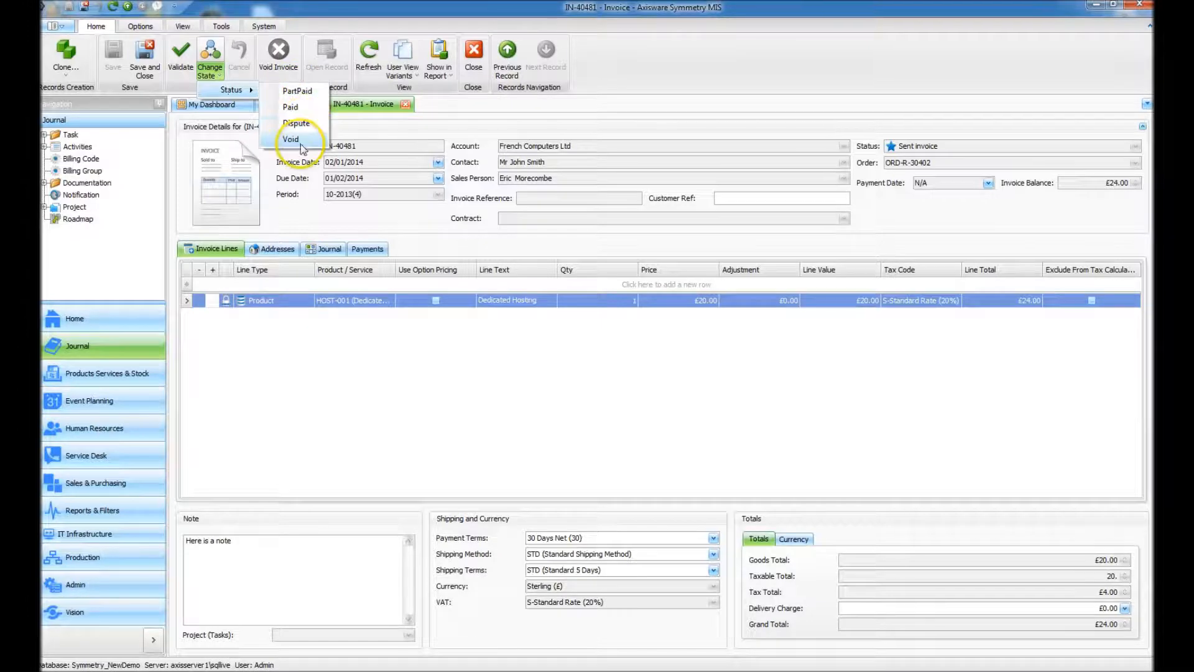
{"action": "left_click", "coordinate": [298, 90]}
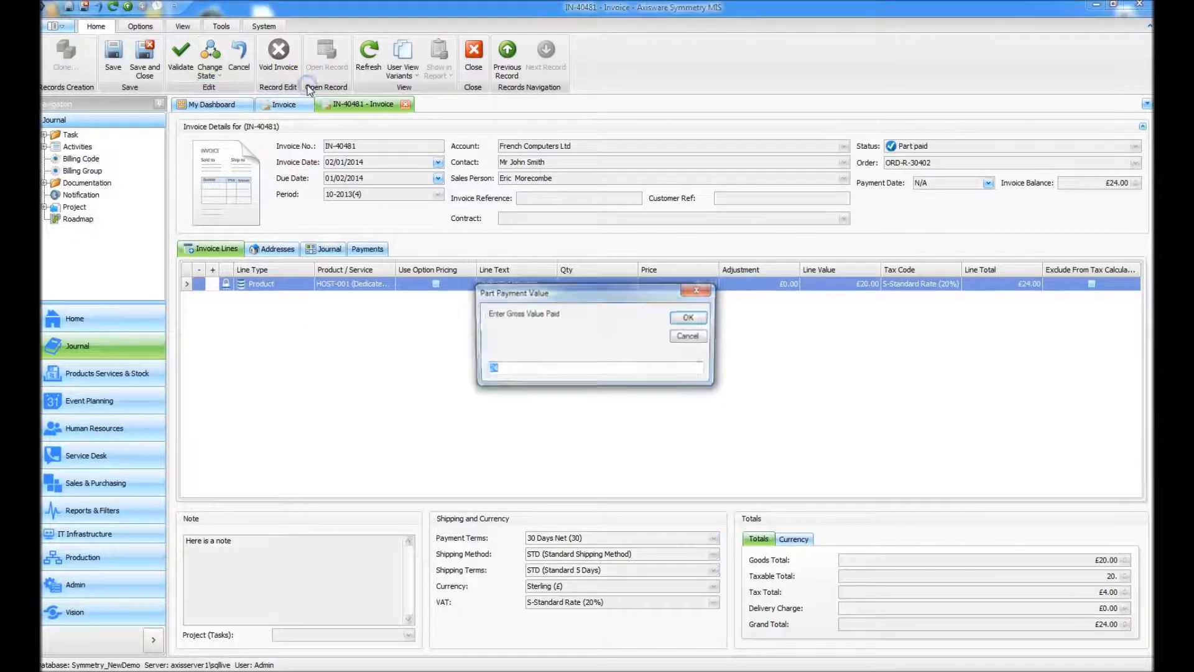
{"action": "left_click", "coordinate": [520, 375]}
{"action": "key", "text": "BackSpace"}
{"action": "key", "text": "BackSpace"}
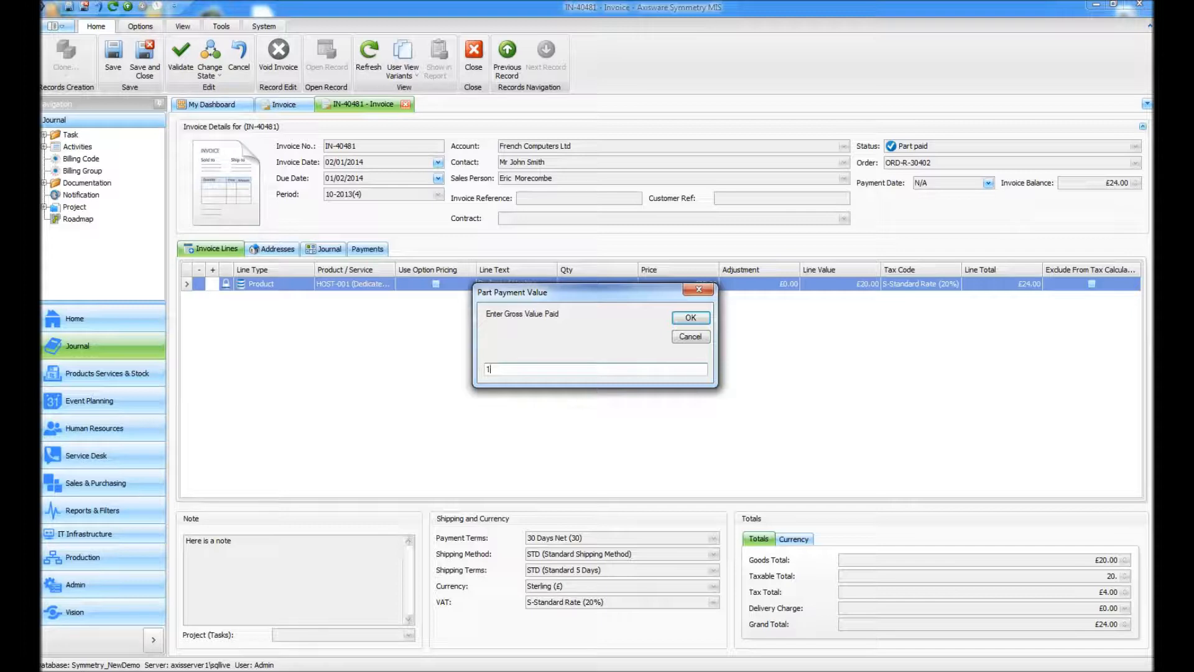
{"action": "type", "text": "14"}
{"action": "key", "text": "Return"}
{"action": "left_click", "coordinate": [616, 358]}
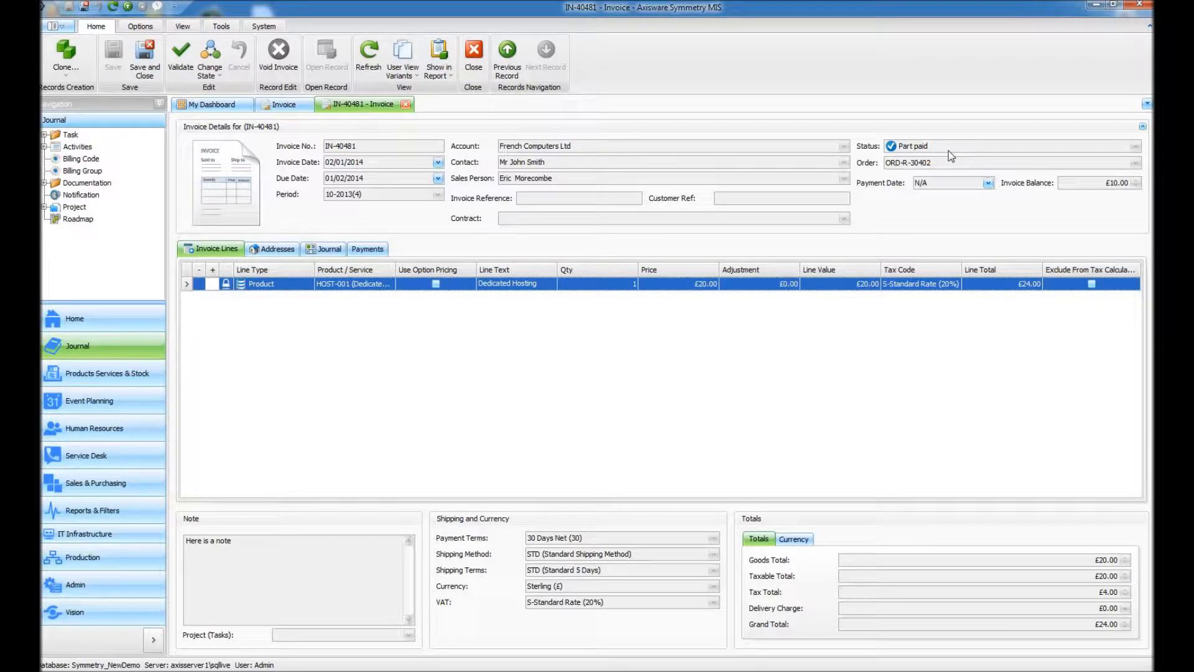
Record another part payment on the invoice with a gross value paid of 10.
{"action": "left_click", "coordinate": [210, 62]}
{"action": "mouse_move", "coordinate": [234, 91]}
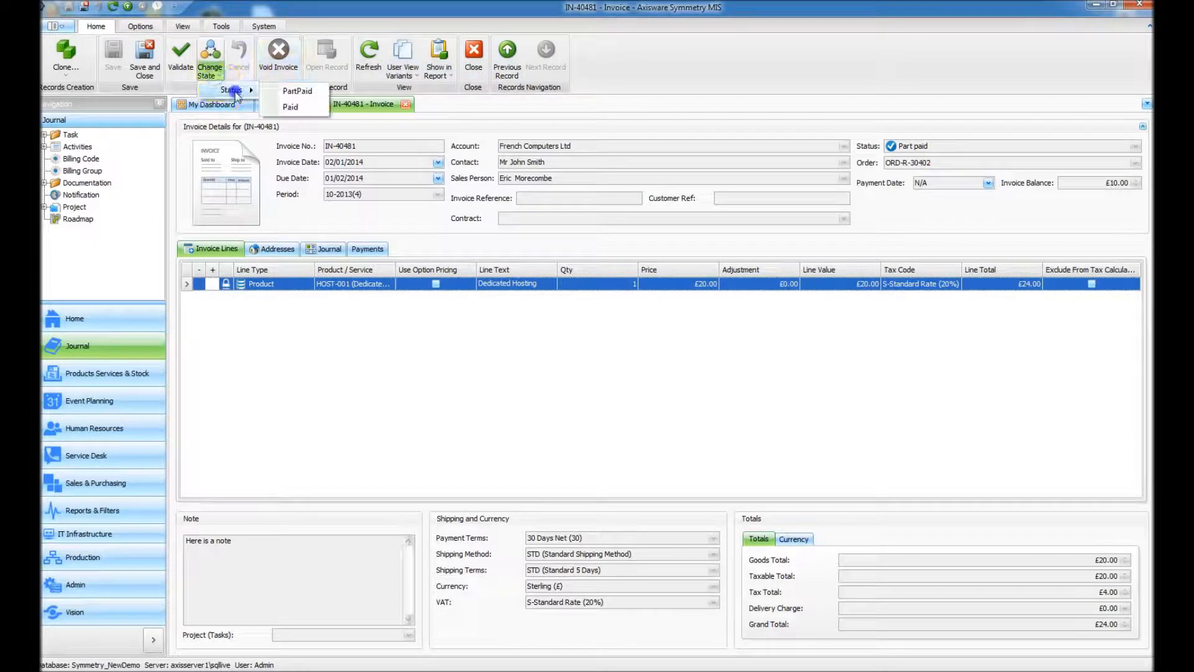
{"action": "left_click", "coordinate": [298, 91]}
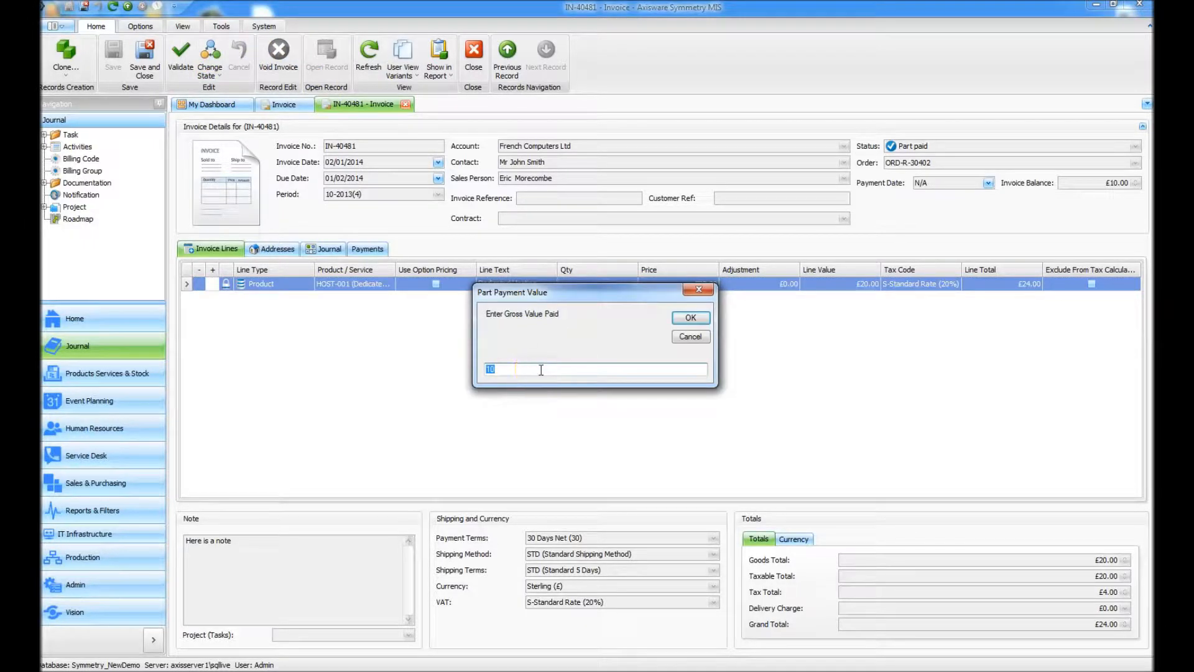
{"action": "left_click", "coordinate": [691, 318]}
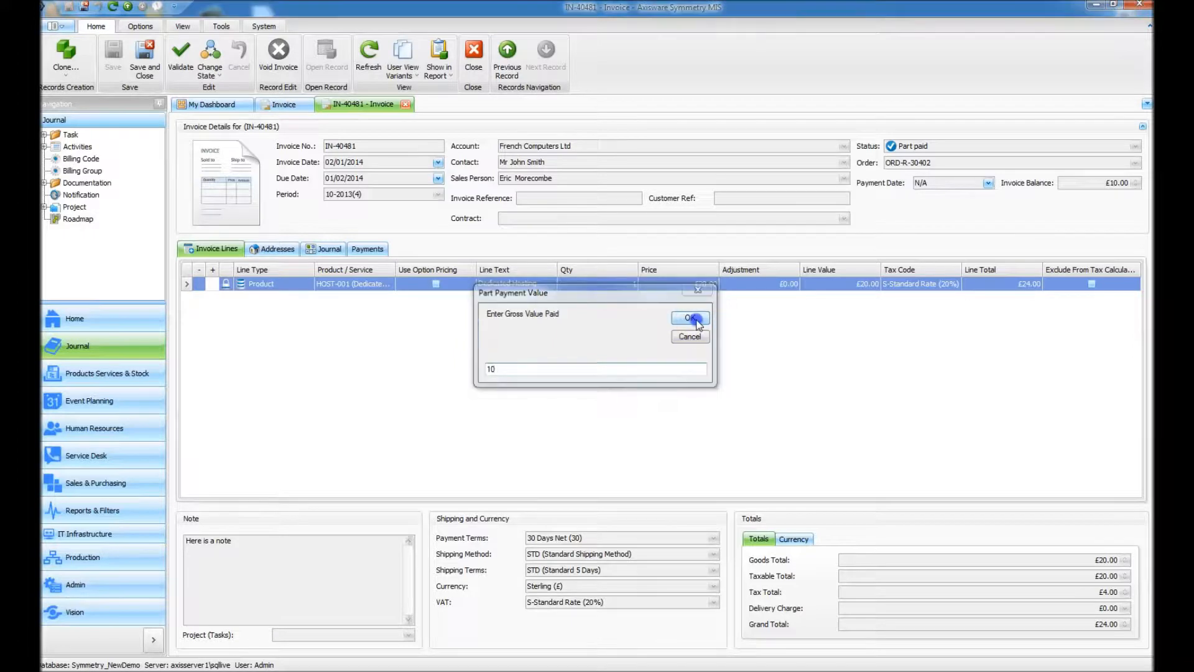